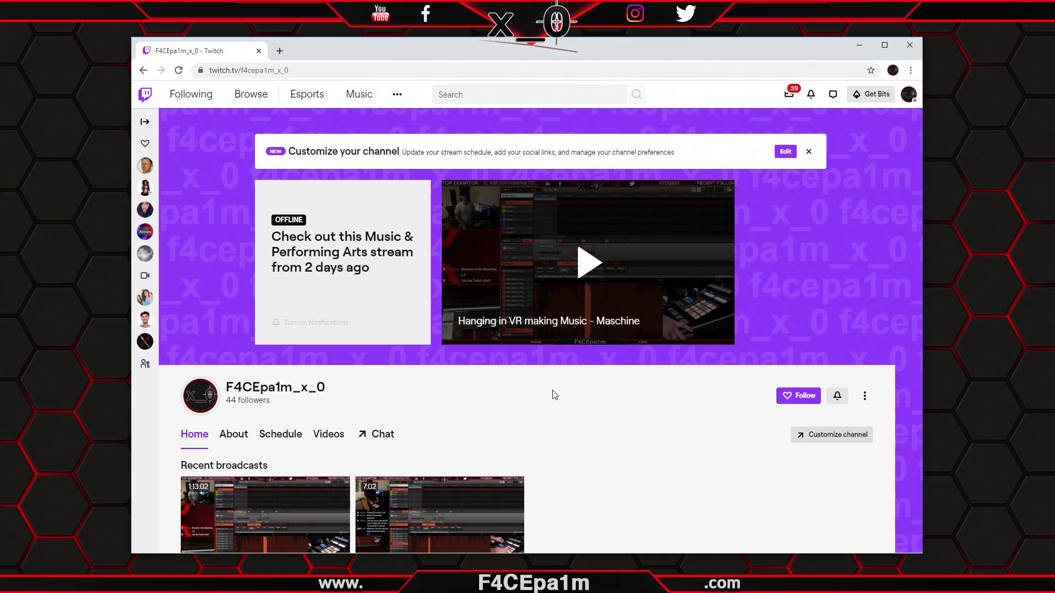
- Return to the channel page and pop its chat out through the non-moderator chat settings
{"action": "left_click", "coordinate": [909, 96]}
{"action": "left_click", "coordinate": [871, 180]}
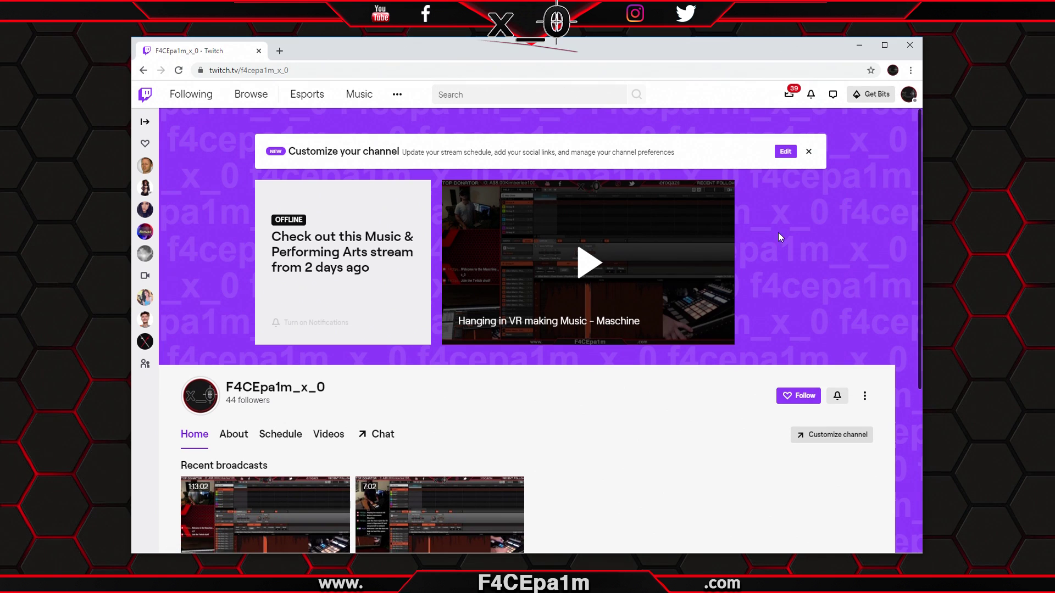
{"action": "left_click", "coordinate": [379, 435]}
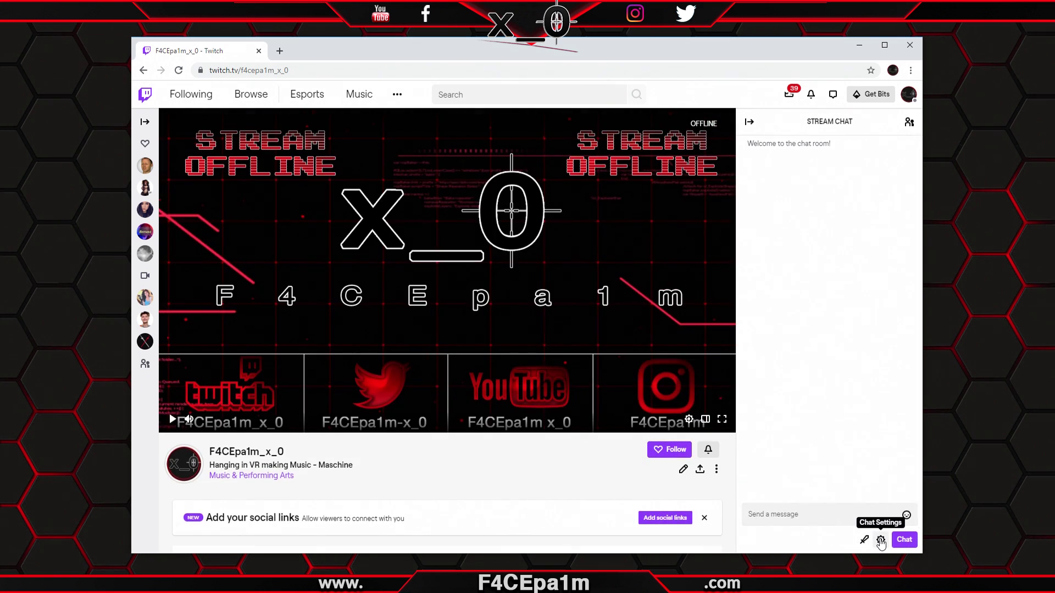
{"action": "left_click", "coordinate": [881, 541]}
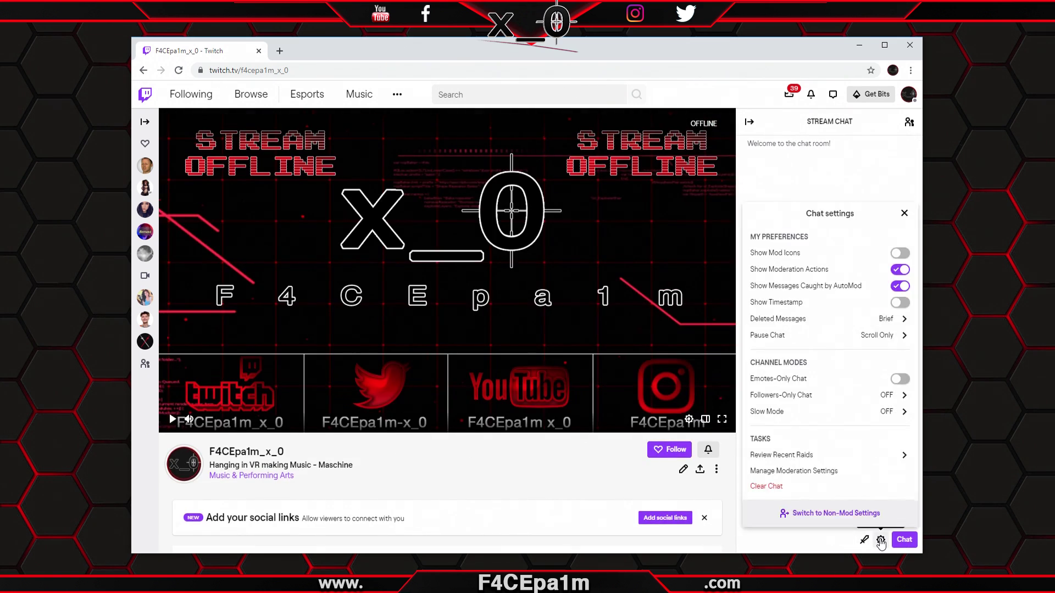
{"action": "left_click", "coordinate": [834, 514]}
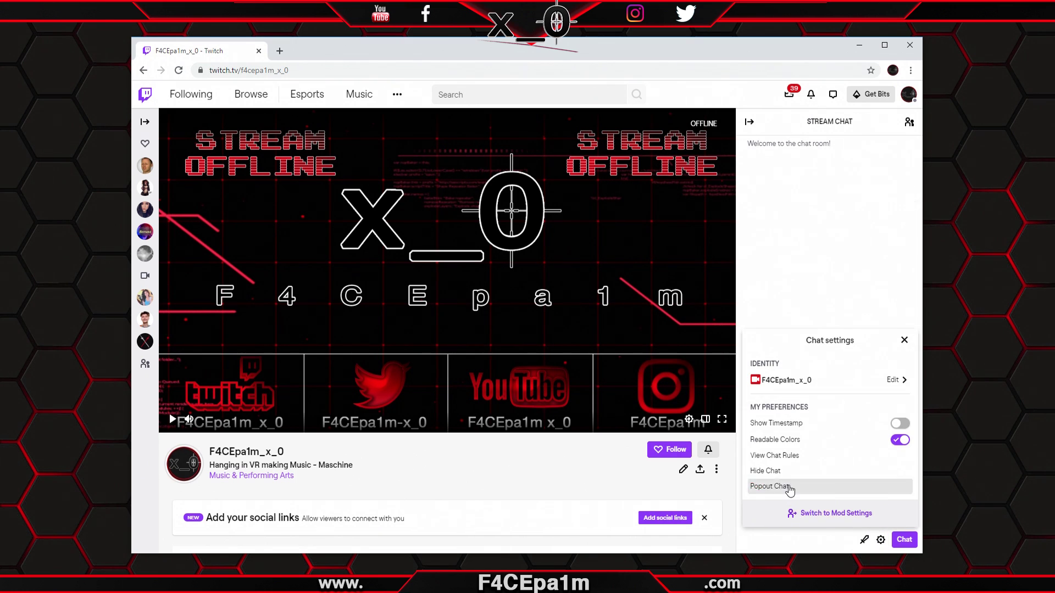
{"action": "left_click", "coordinate": [770, 486]}
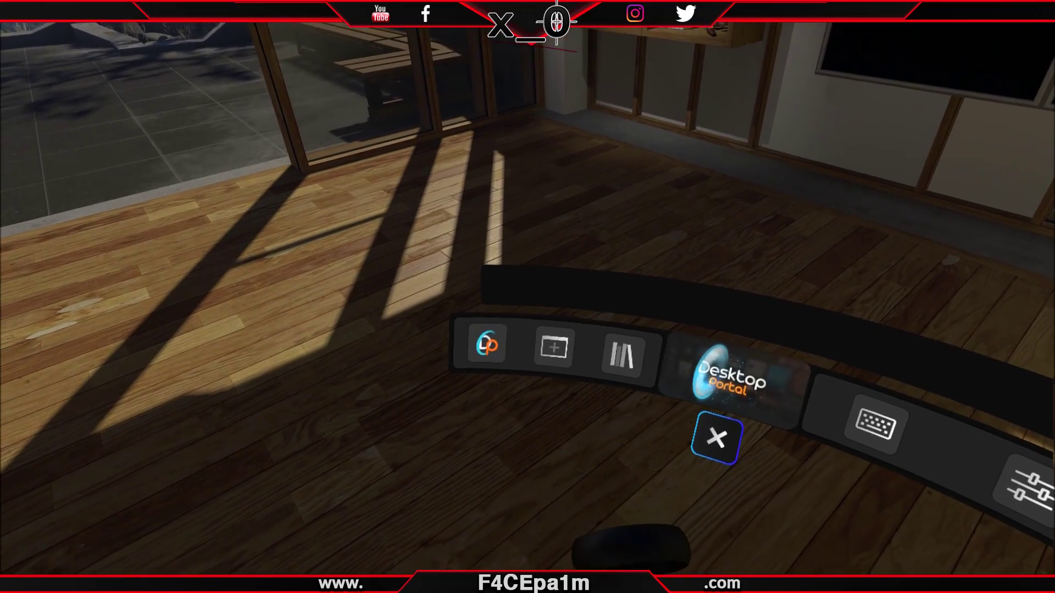
- Bring up Desktop Portal's window picker and scroll through the displays and windows available for VR
{"action": "left_click", "coordinate": [554, 347]}
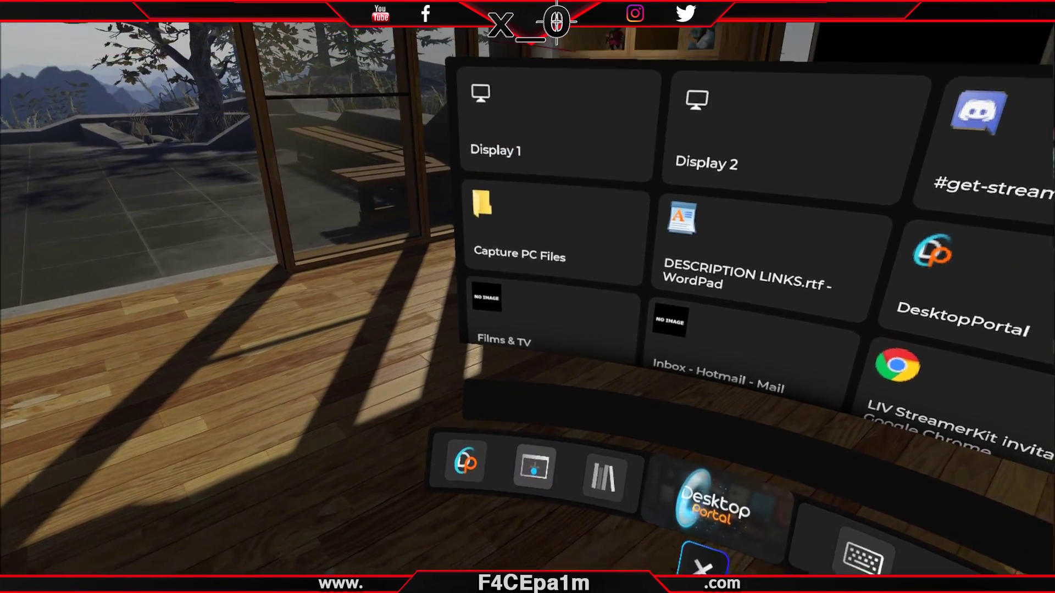
{"action": "scroll", "coordinate": [537, 344], "scroll_direction": "down", "scroll_amount": 5}
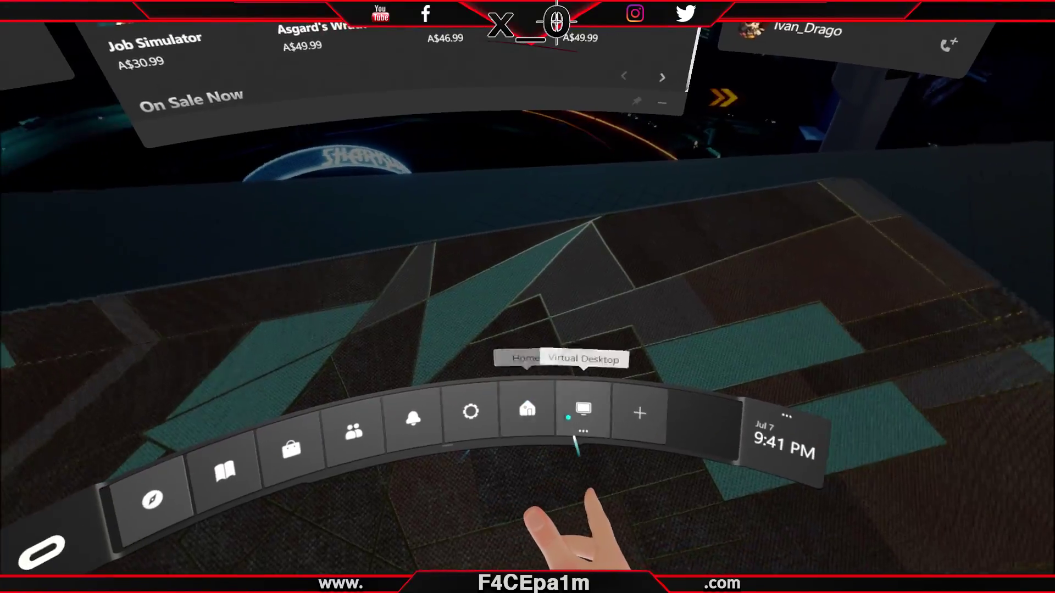
- Add an Oculus Dash desktop panel showing the Twitch - Google Chrome chat window
{"action": "left_click", "coordinate": [587, 411]}
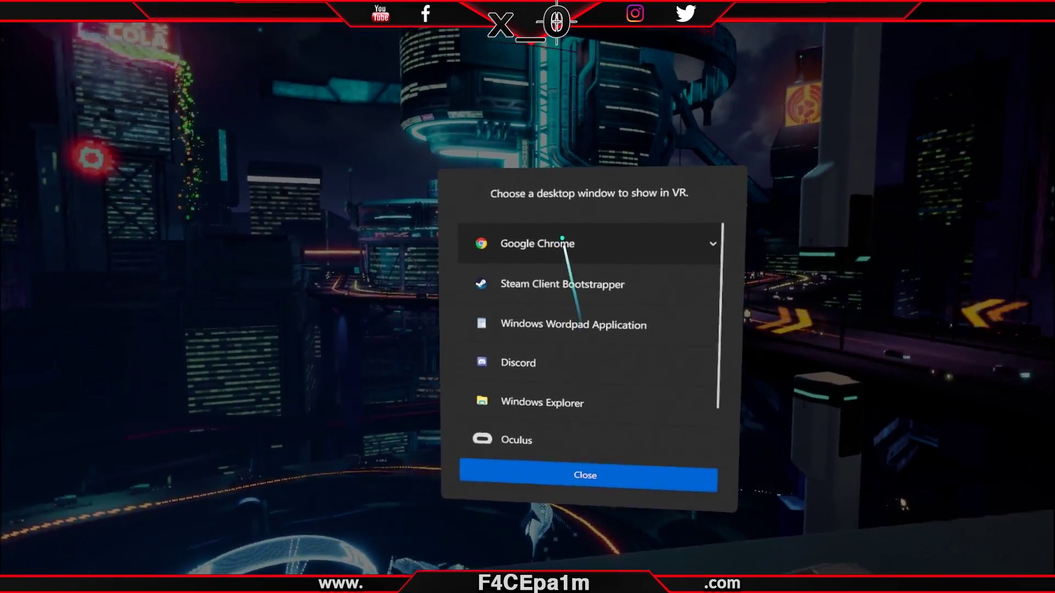
{"action": "left_click", "coordinate": [560, 209]}
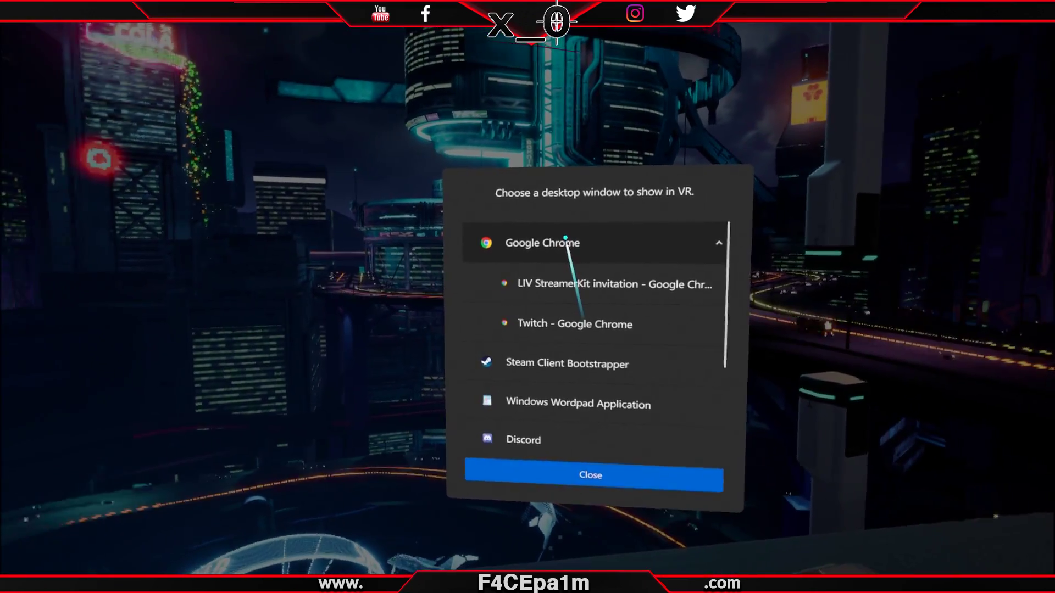
{"action": "left_click", "coordinate": [568, 306]}
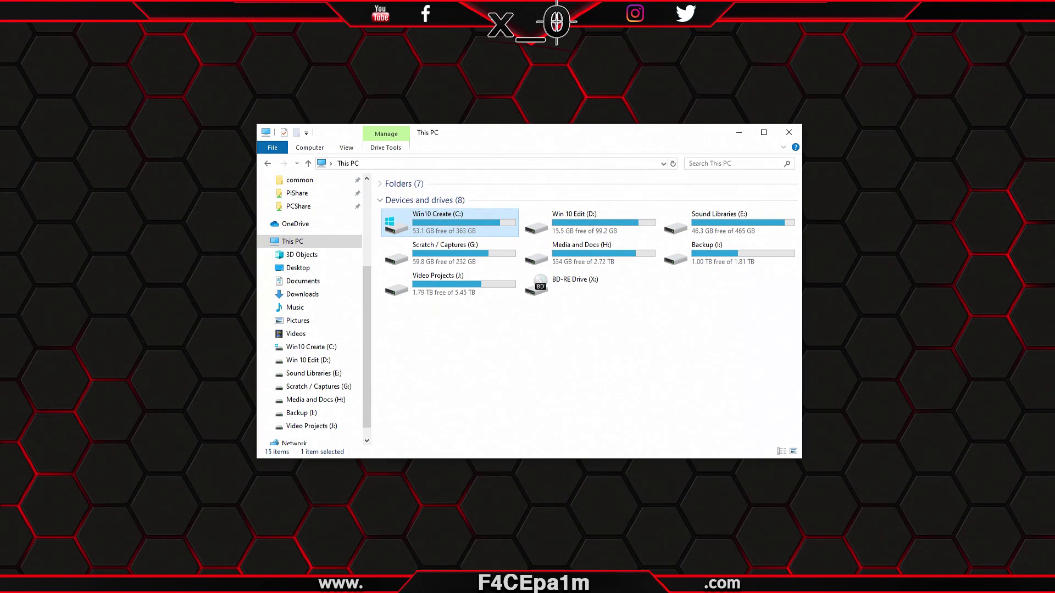
- Navigate to C:\Program Files\Oculus\Support\oculus-diagnostics
{"action": "double_click", "coordinate": [437, 222]}
{"action": "double_click", "coordinate": [428, 267]}
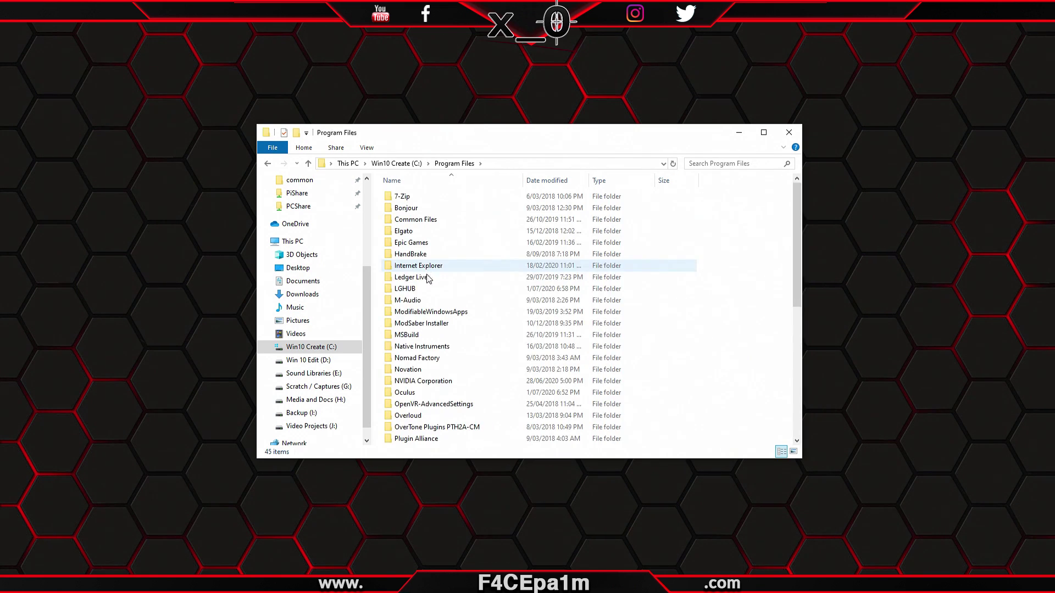
{"action": "double_click", "coordinate": [427, 392]}
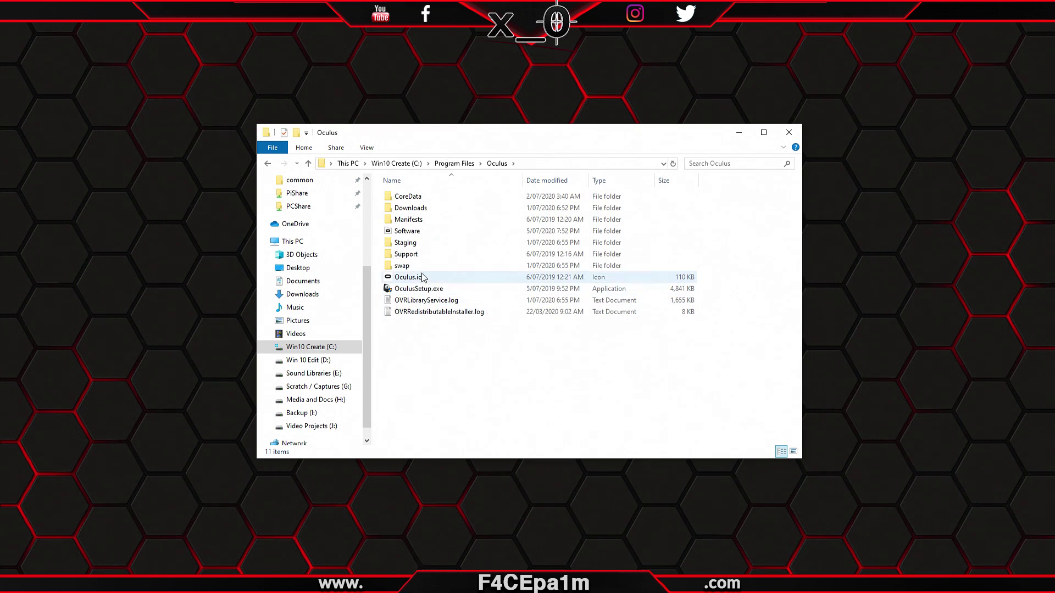
{"action": "double_click", "coordinate": [421, 255]}
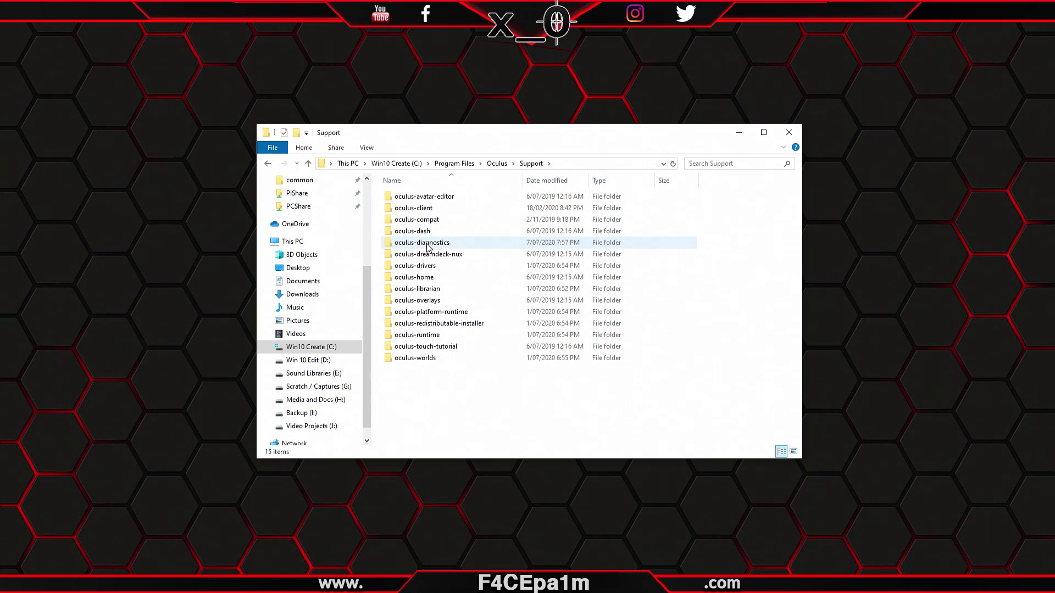
{"action": "double_click", "coordinate": [428, 243]}
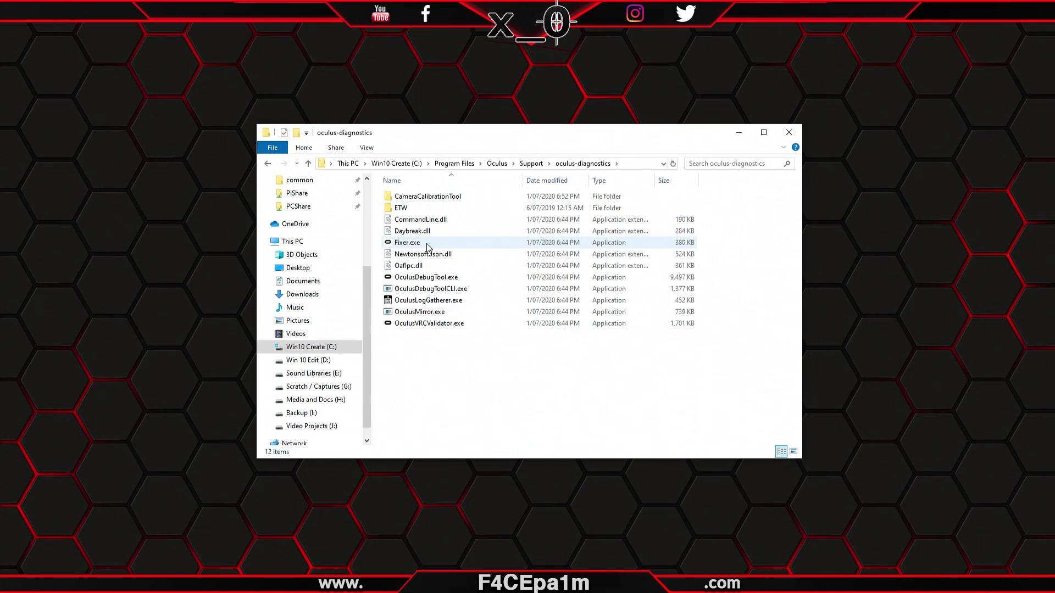
- Create a shortcut to OculusMirror.exe and open the shortcut's Properties
{"action": "right_click", "coordinate": [424, 316]}
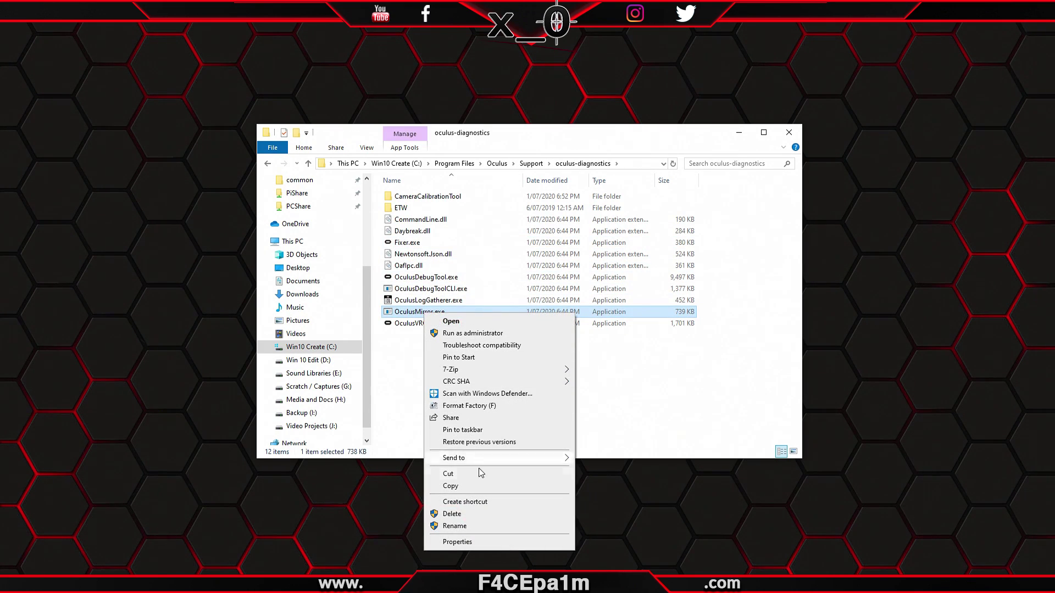
{"action": "left_click", "coordinate": [485, 501]}
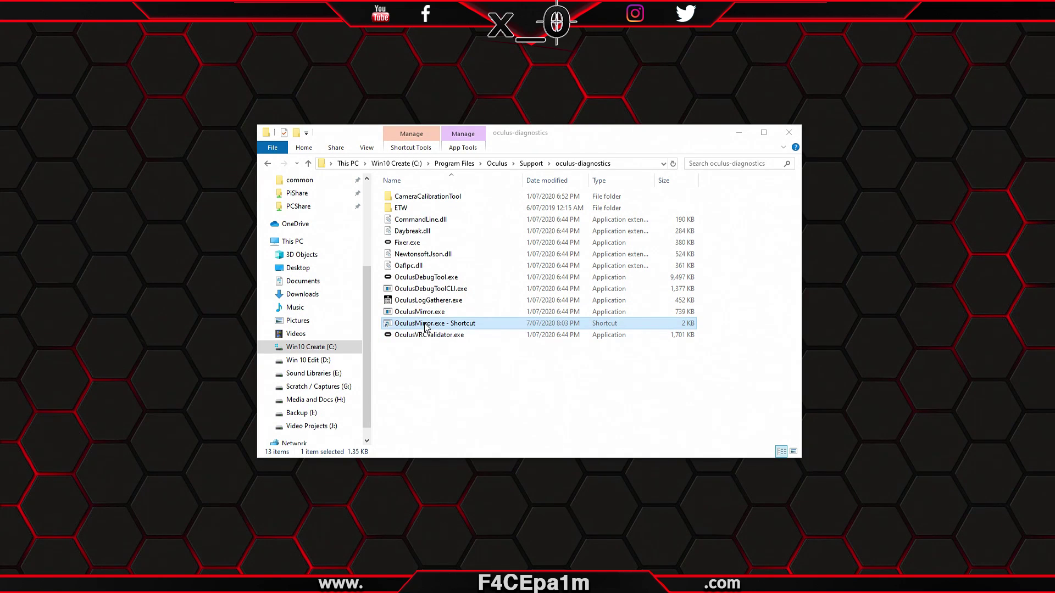
{"action": "right_click", "coordinate": [426, 326]}
{"action": "left_click", "coordinate": [459, 556]}
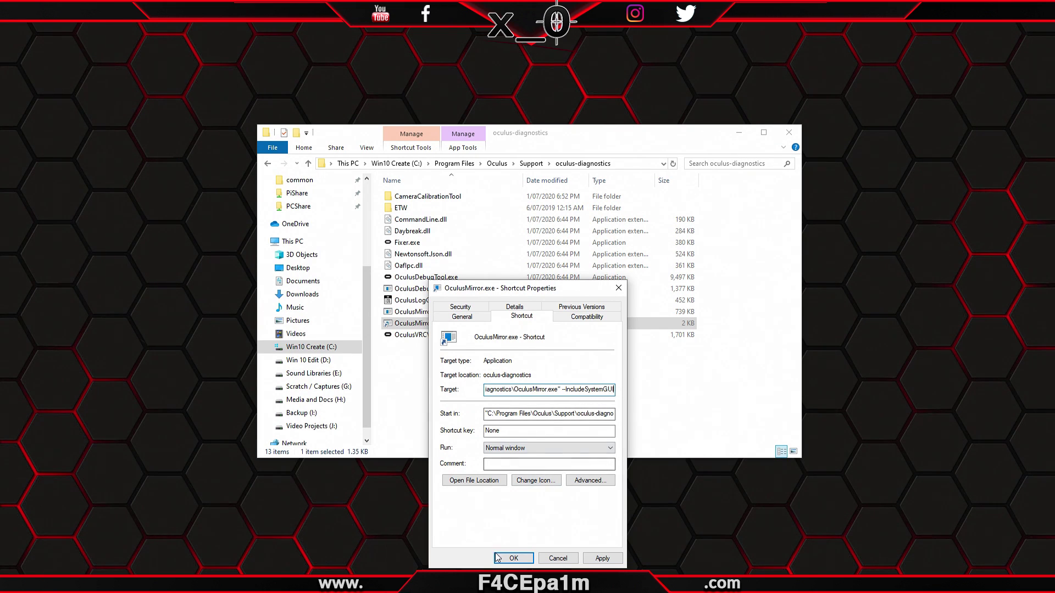
- Save the shortcut with --IncludeSystemGUI appended to its Target
{"action": "left_click", "coordinate": [513, 558]}
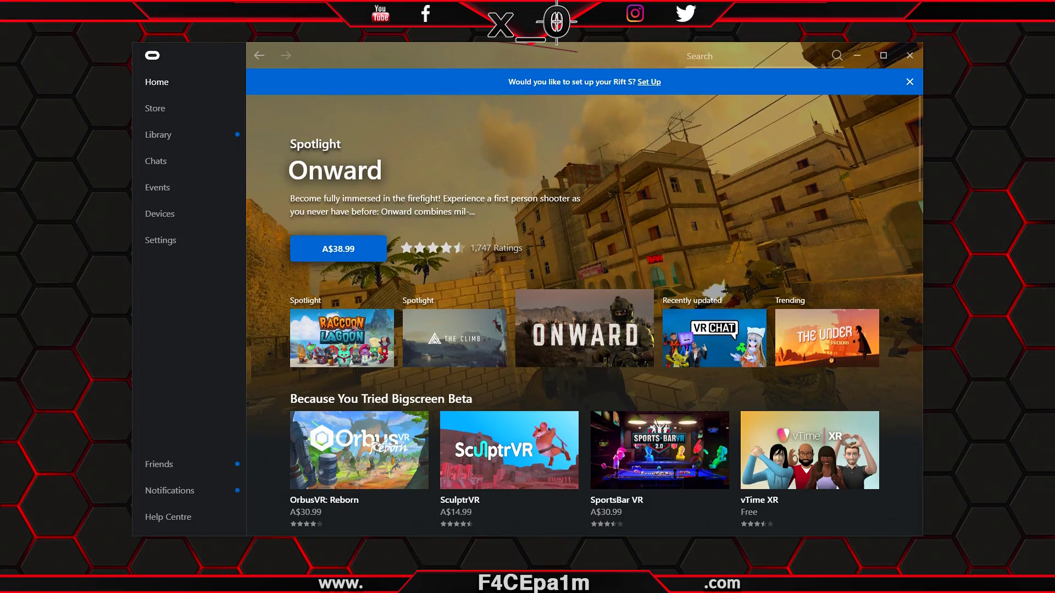
- Restart Oculus from the Beta section of the Oculus settings
{"action": "left_click", "coordinate": [198, 247]}
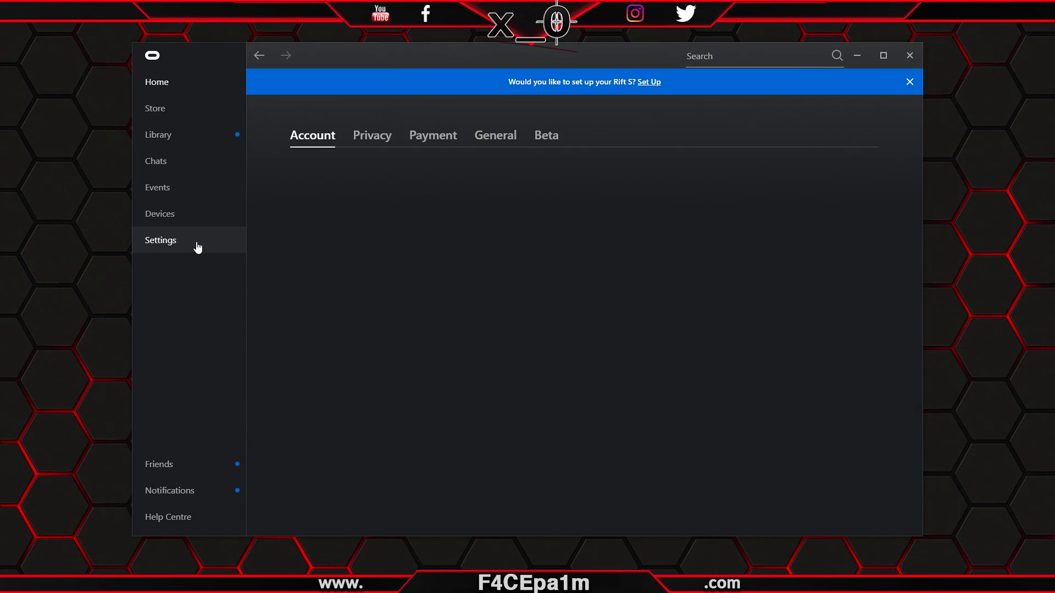
{"action": "left_click", "coordinate": [547, 141]}
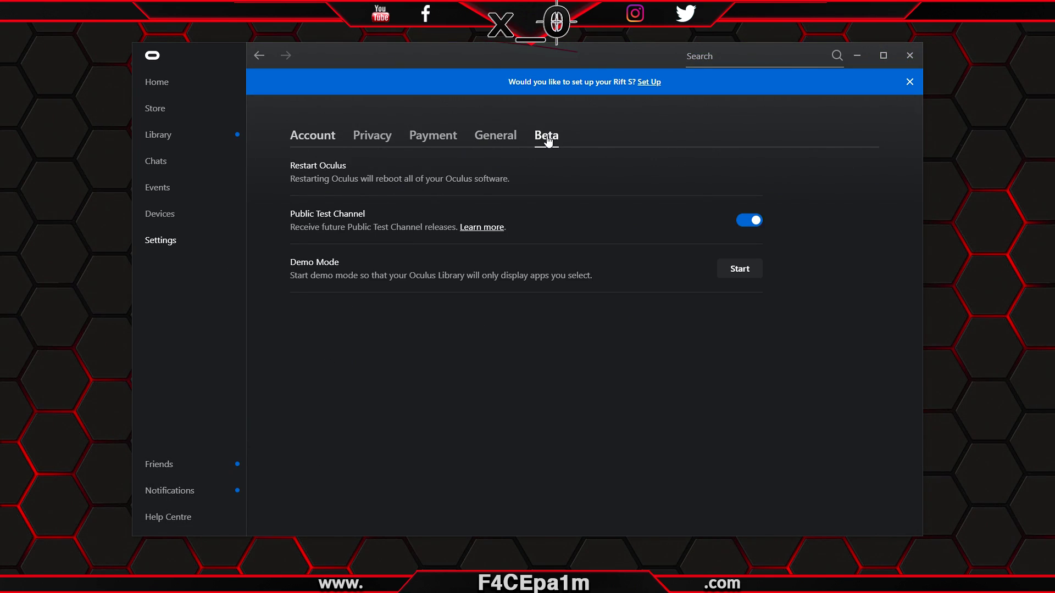
{"action": "left_click", "coordinate": [333, 177]}
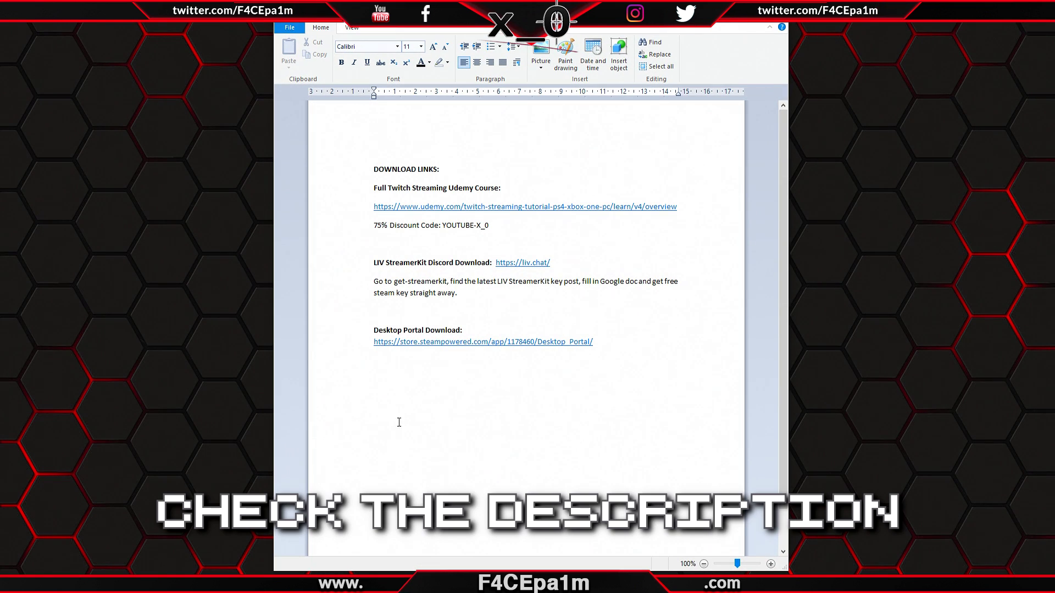
- Follow the liv.chat link from the notes into the LIV Discord server
{"action": "left_click", "coordinate": [536, 269]}
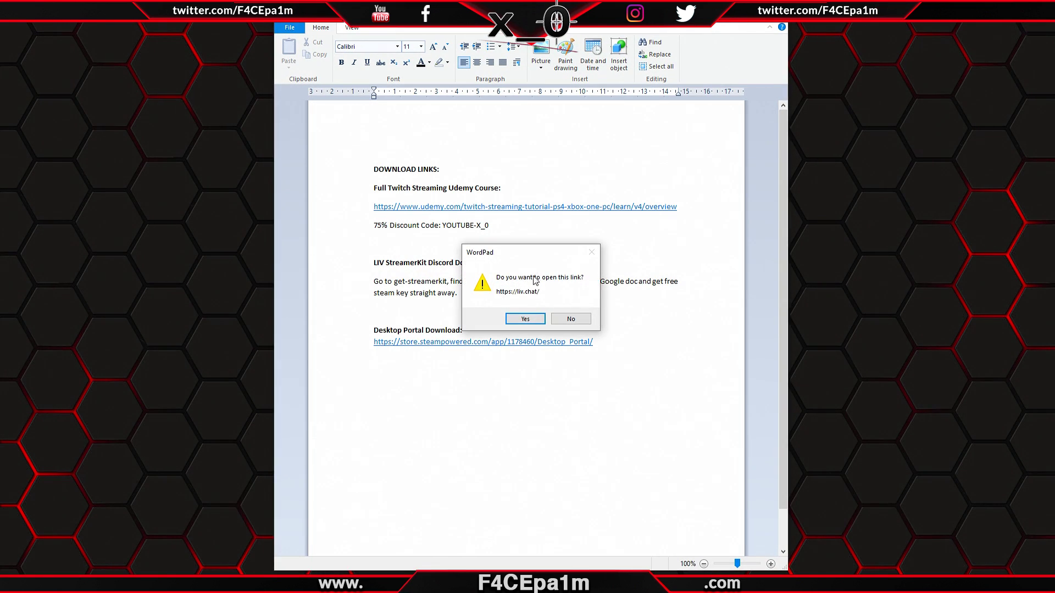
{"action": "left_click", "coordinate": [530, 318]}
{"action": "left_click", "coordinate": [533, 354]}
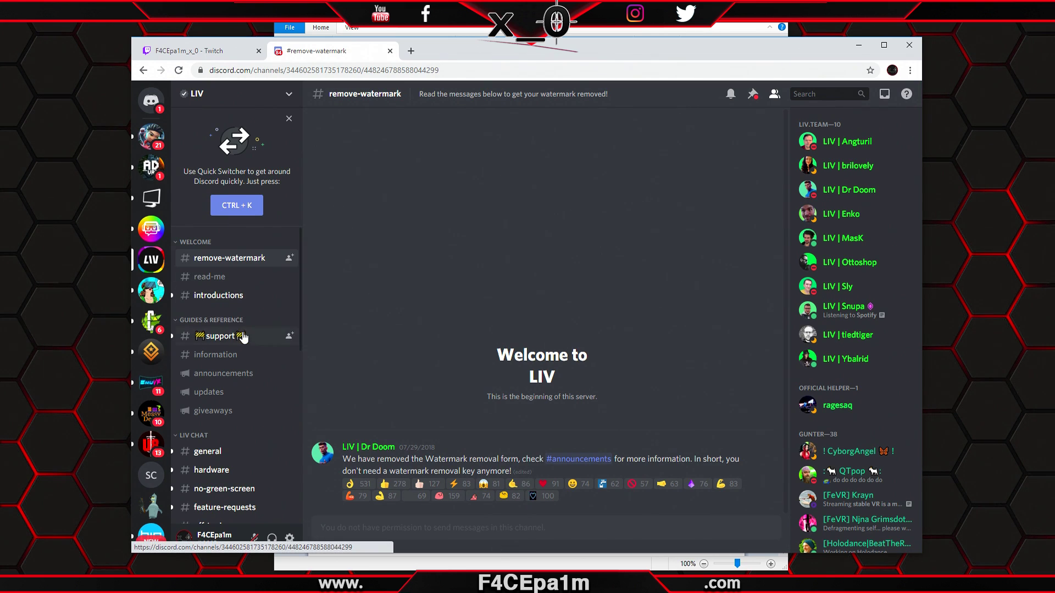
- Open the #get-streamerkit channel and its goo.gl StreamerKit invitation form link
{"action": "scroll", "coordinate": [240, 370], "scroll_direction": "down", "scroll_amount": 5}
{"action": "scroll", "coordinate": [240, 369], "scroll_direction": "down", "scroll_amount": 1}
{"action": "left_click", "coordinate": [242, 376]}
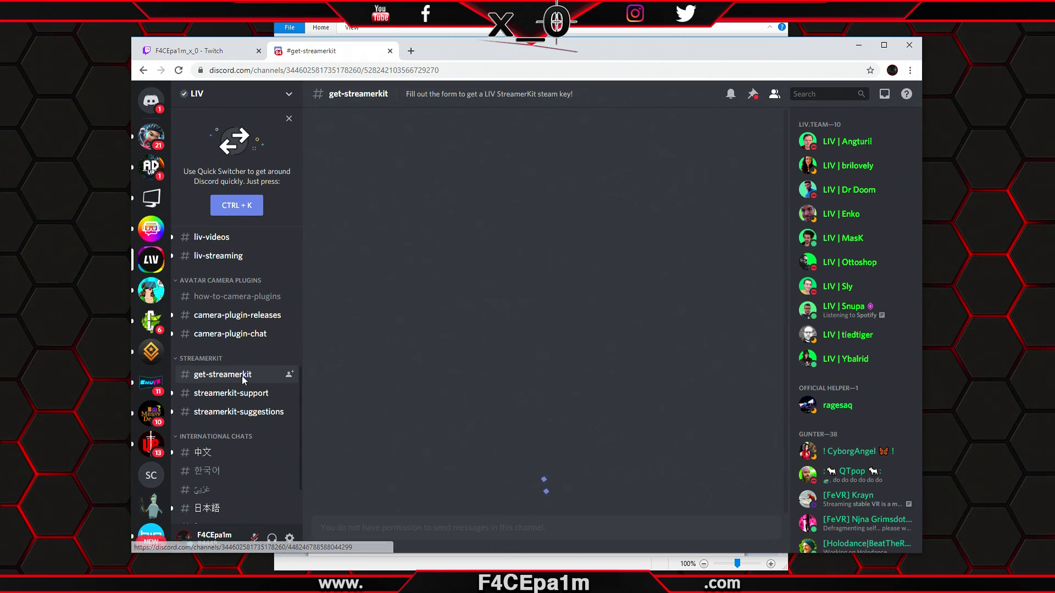
{"action": "scroll", "coordinate": [477, 368], "scroll_direction": "up", "scroll_amount": 4}
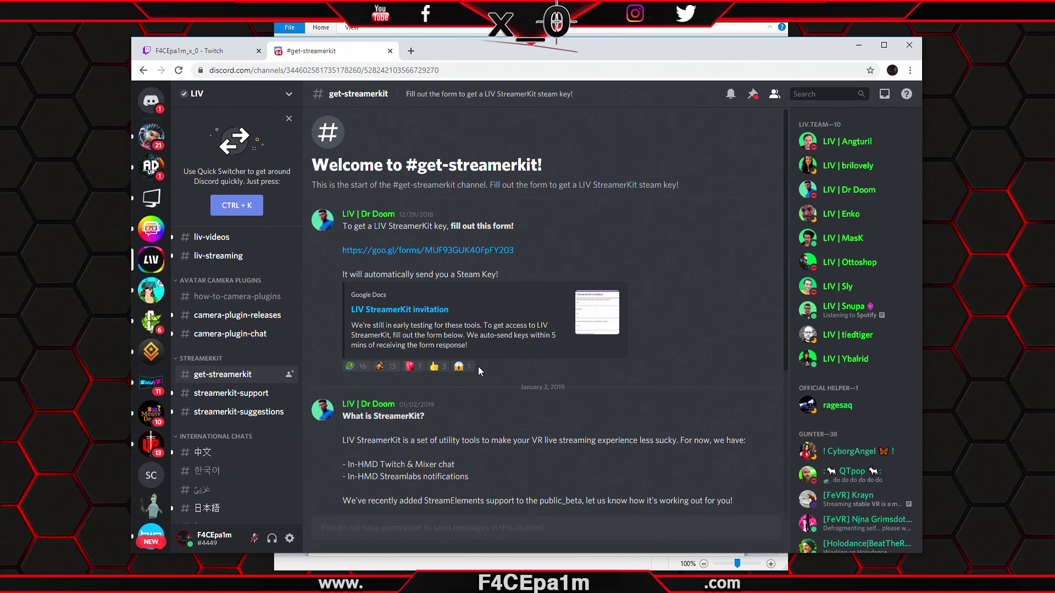
{"action": "left_click", "coordinate": [440, 251]}
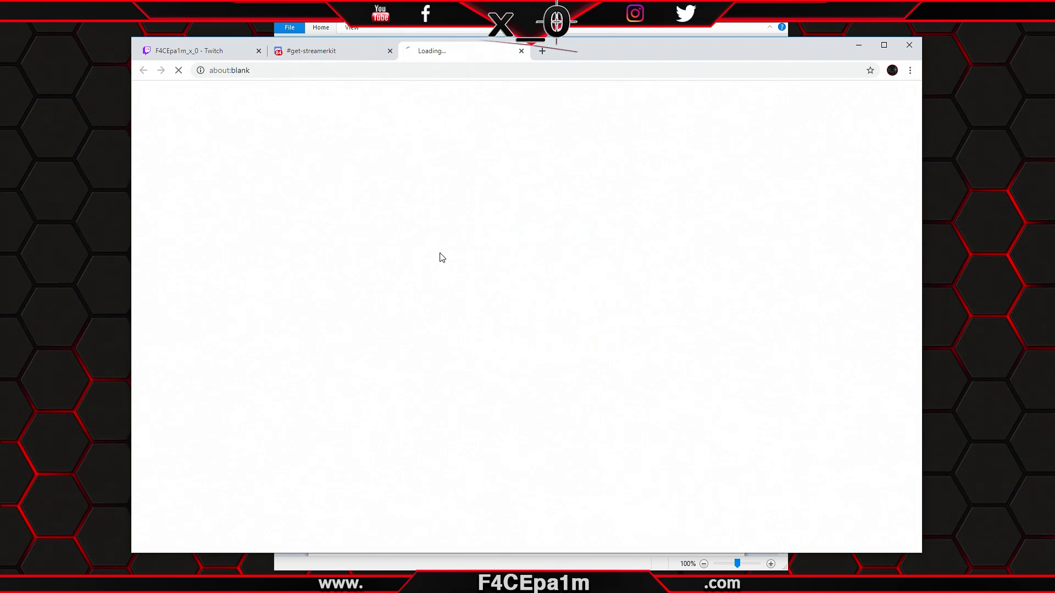
{"action": "scroll", "coordinate": [442, 257], "scroll_direction": "down", "scroll_amount": 6}
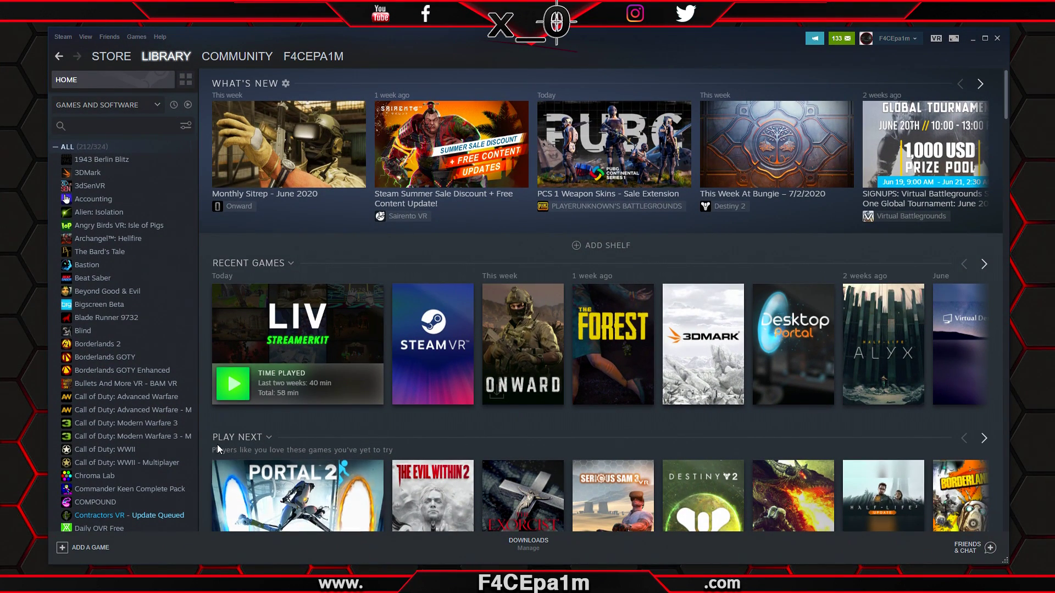
- Start and abandon Steam product activation, then launch SteamVR from the VR button
{"action": "left_click", "coordinate": [142, 37]}
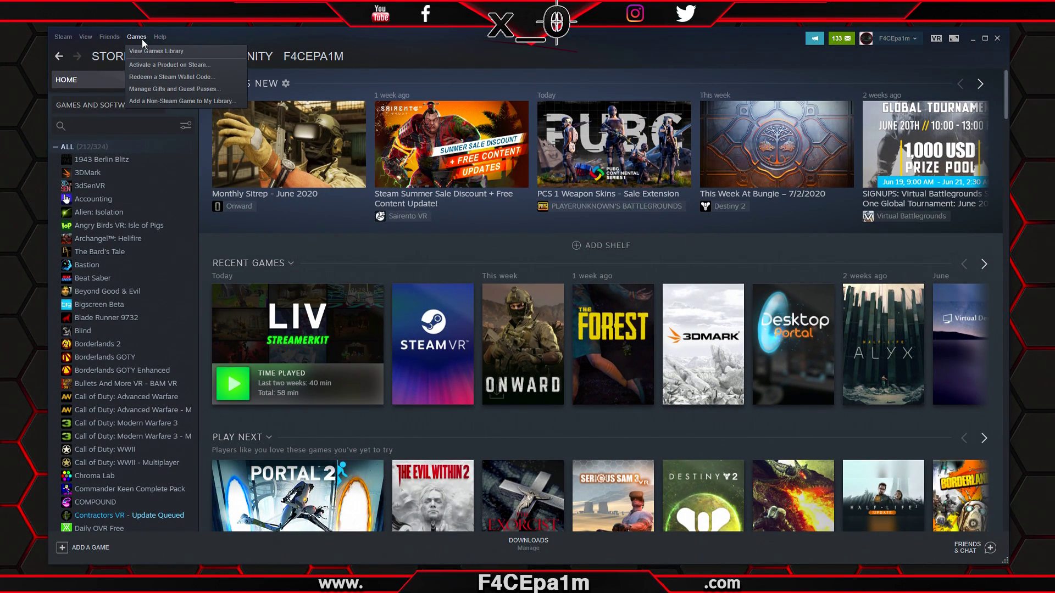
{"action": "left_click", "coordinate": [165, 65]}
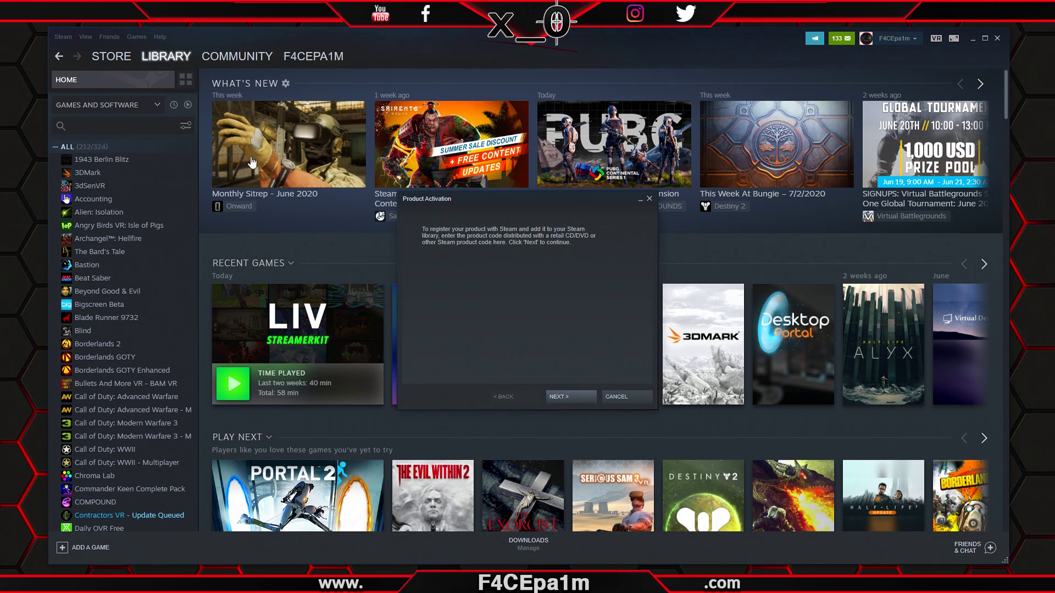
{"action": "left_click", "coordinate": [566, 396]}
{"action": "left_click", "coordinate": [568, 401]}
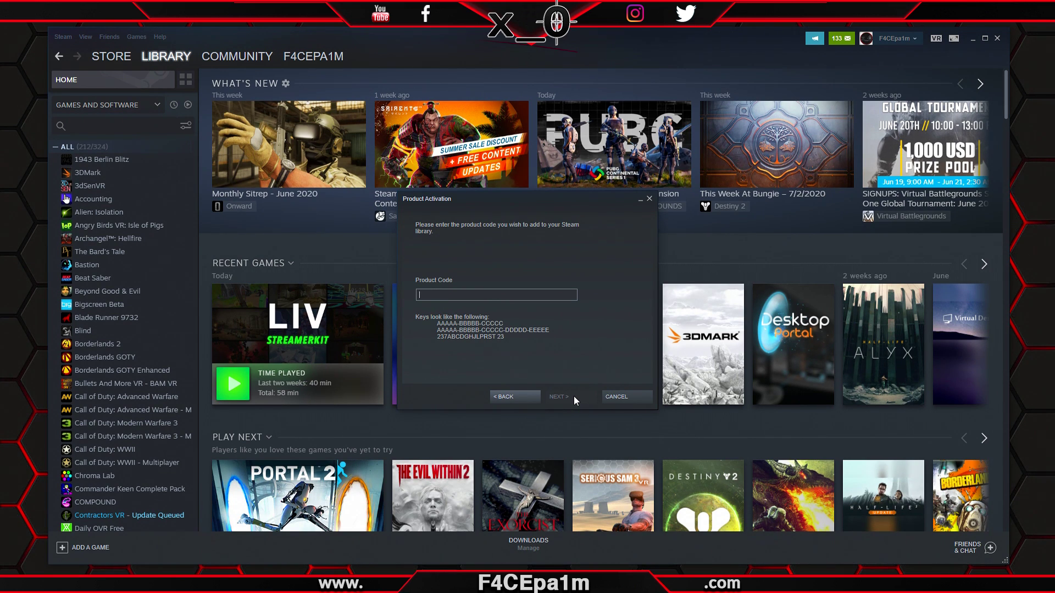
{"action": "key", "text": "Escape"}
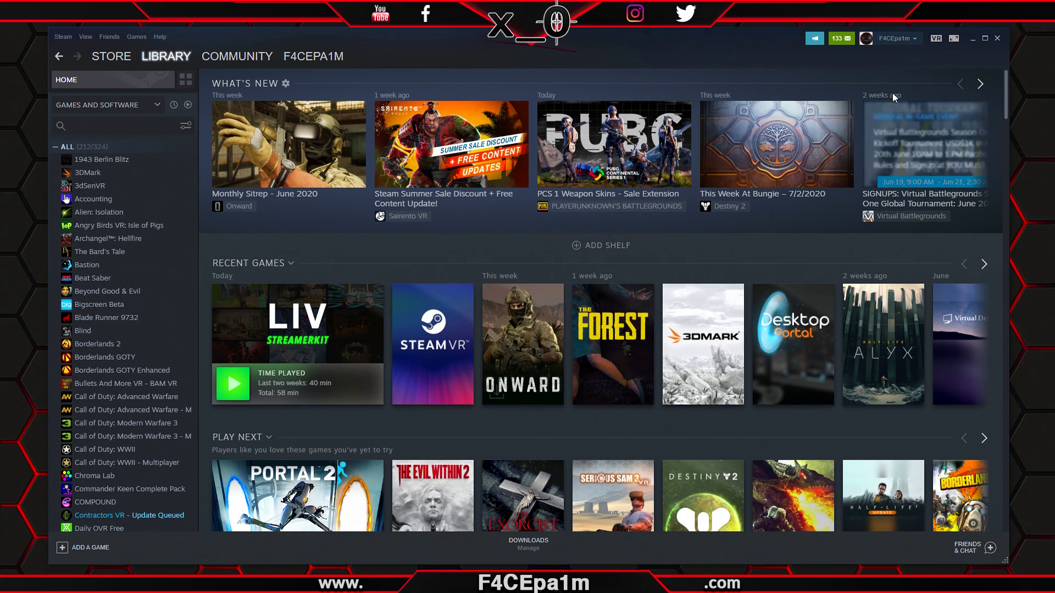
{"action": "left_click", "coordinate": [934, 41]}
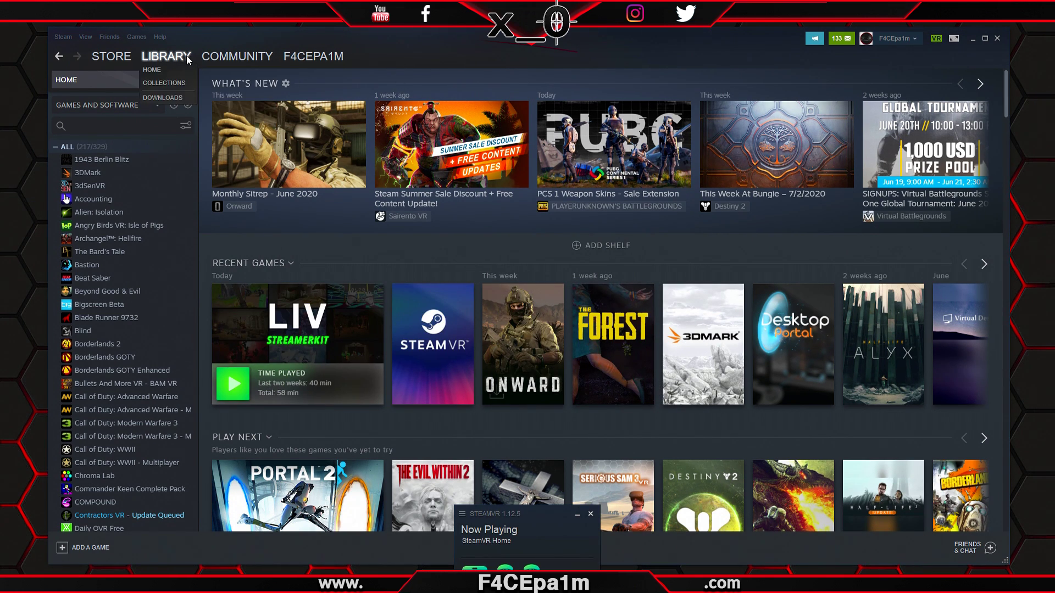
- Search the library for 'liv', launch LIV StreamerKit, and go to its chat settings
{"action": "left_click", "coordinate": [116, 127]}
{"action": "type", "text": "liv"}
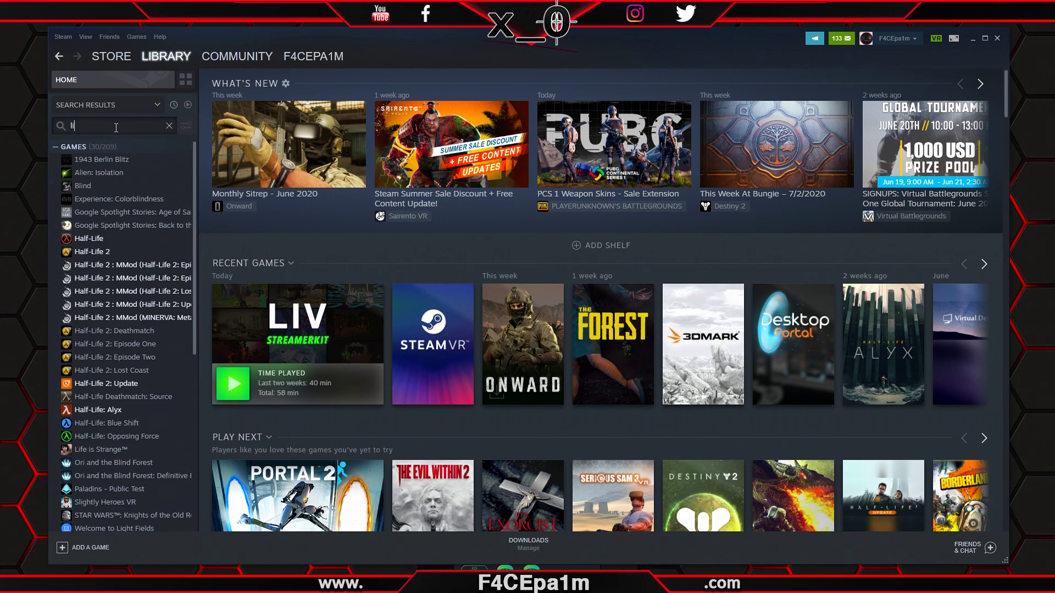
{"action": "left_click", "coordinate": [112, 163]}
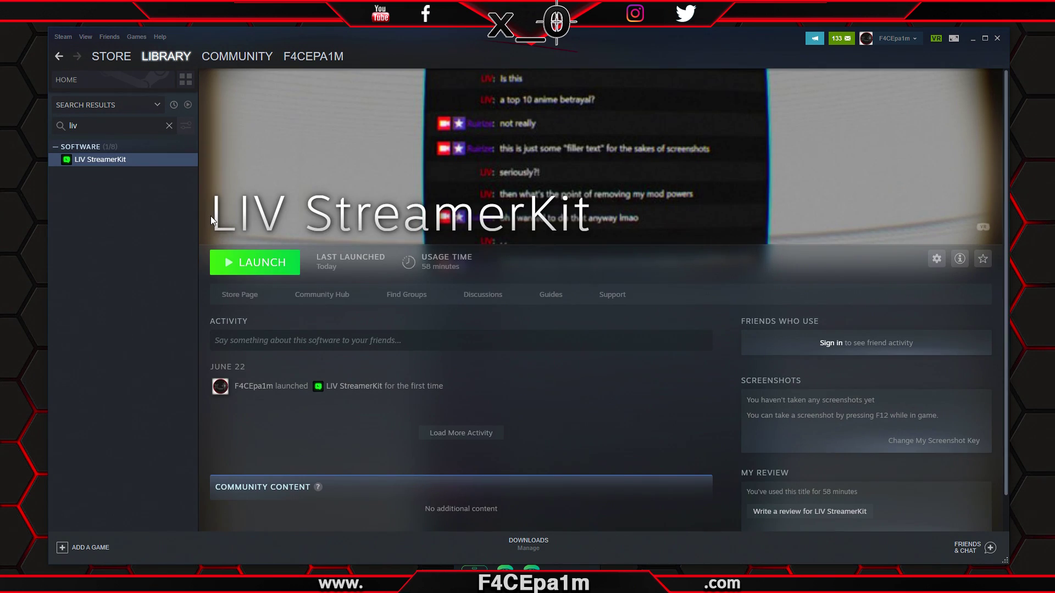
{"action": "left_click", "coordinate": [269, 264]}
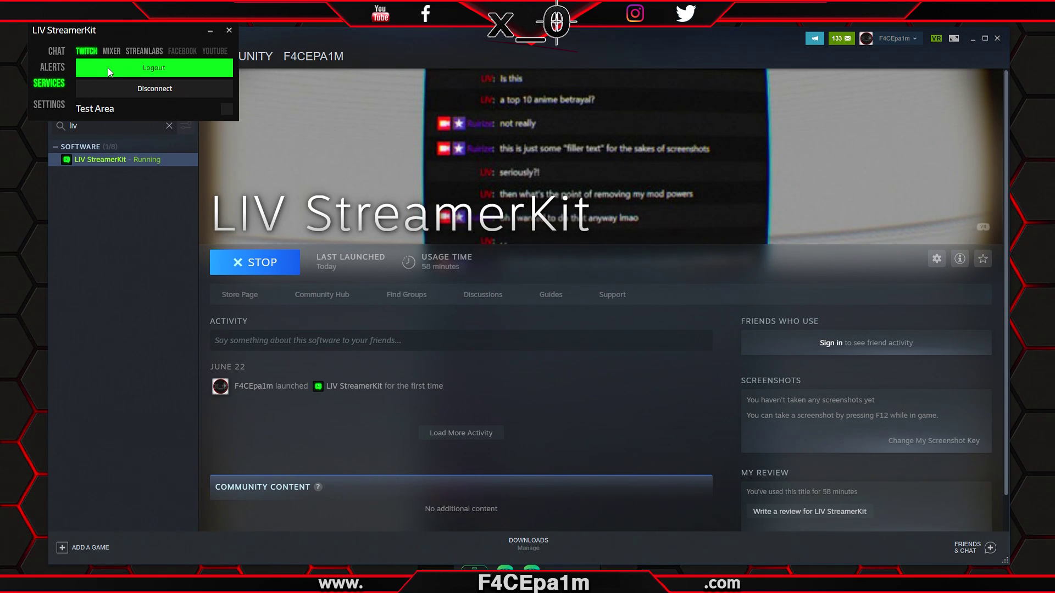
{"action": "left_click", "coordinate": [55, 51]}
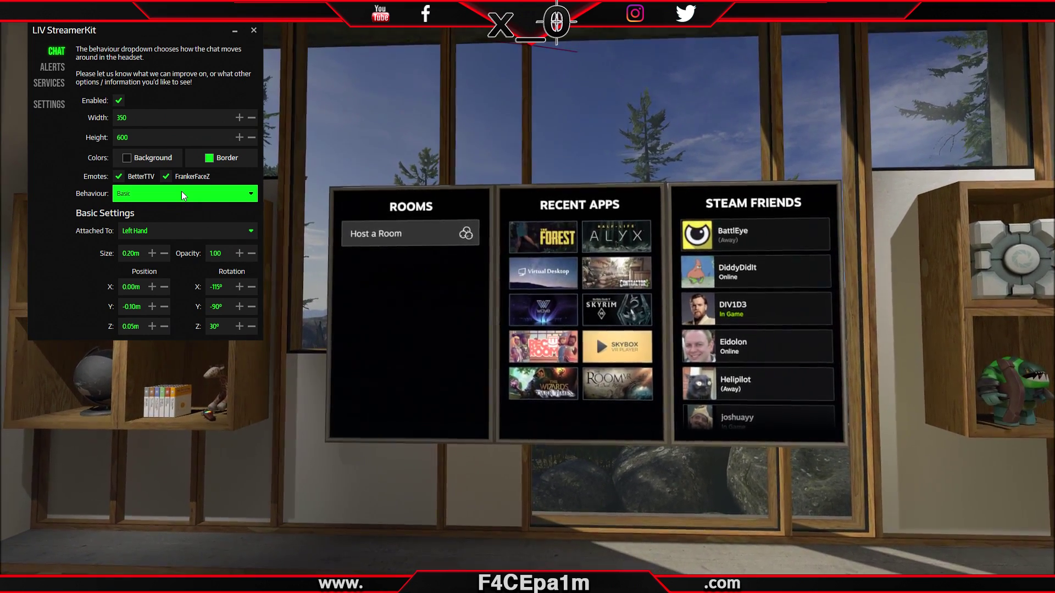
- Keep the in-headset chat Behaviour dropdown set to Basic
{"action": "left_click", "coordinate": [181, 193]}
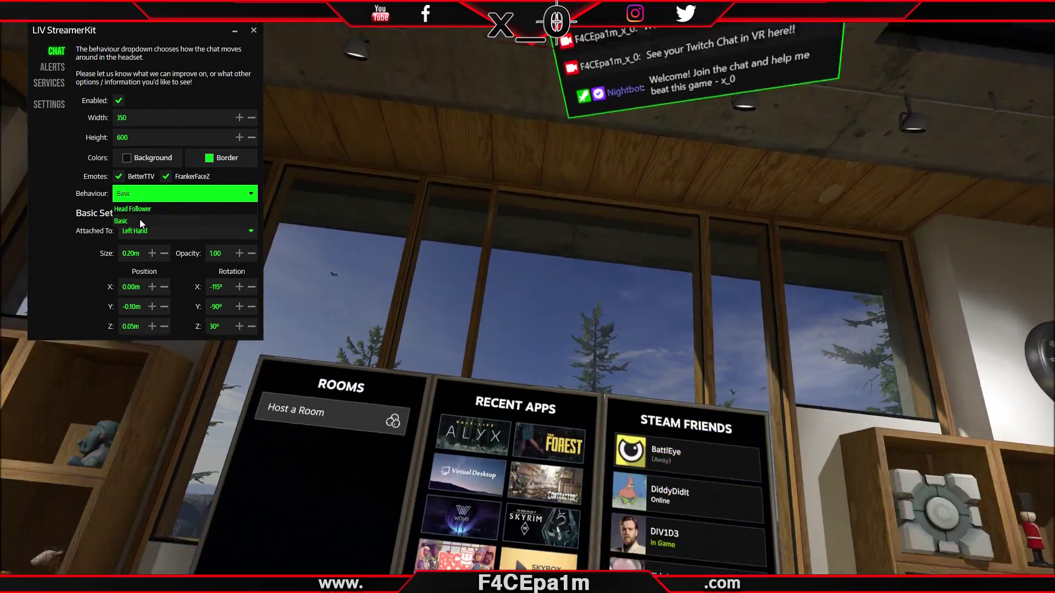
{"action": "left_click", "coordinate": [139, 219]}
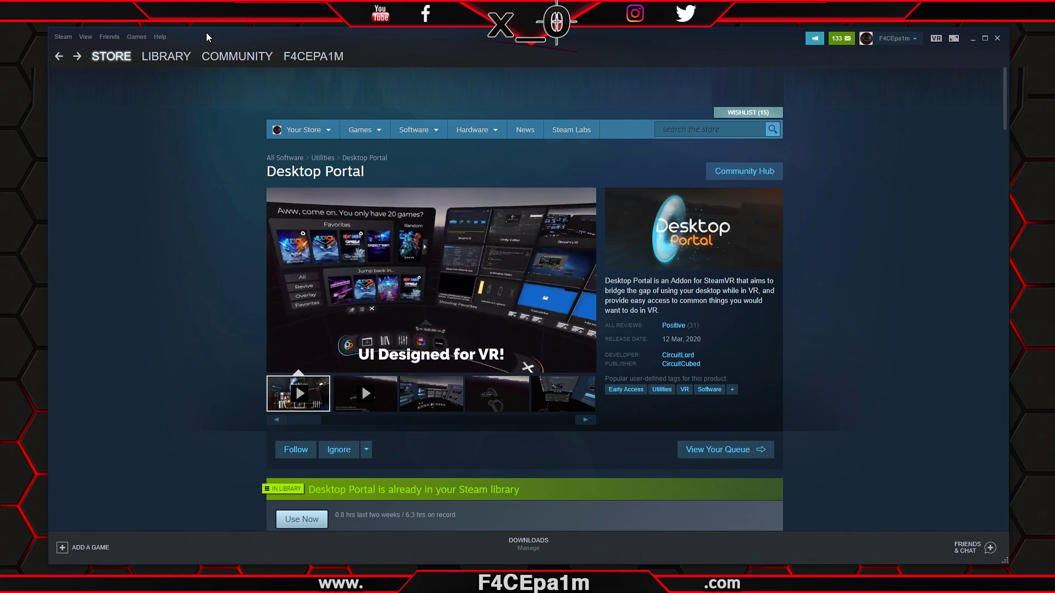
- Select Desktop Portal in the Steam library, start SteamVR, and launch Desktop Portal
{"action": "left_click", "coordinate": [168, 56]}
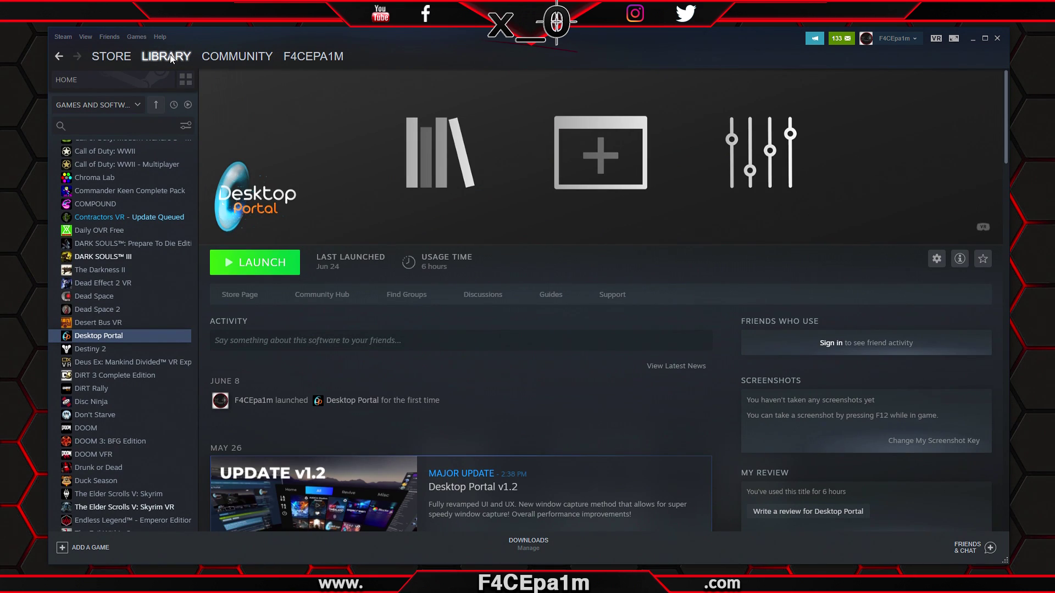
{"action": "left_click", "coordinate": [939, 38]}
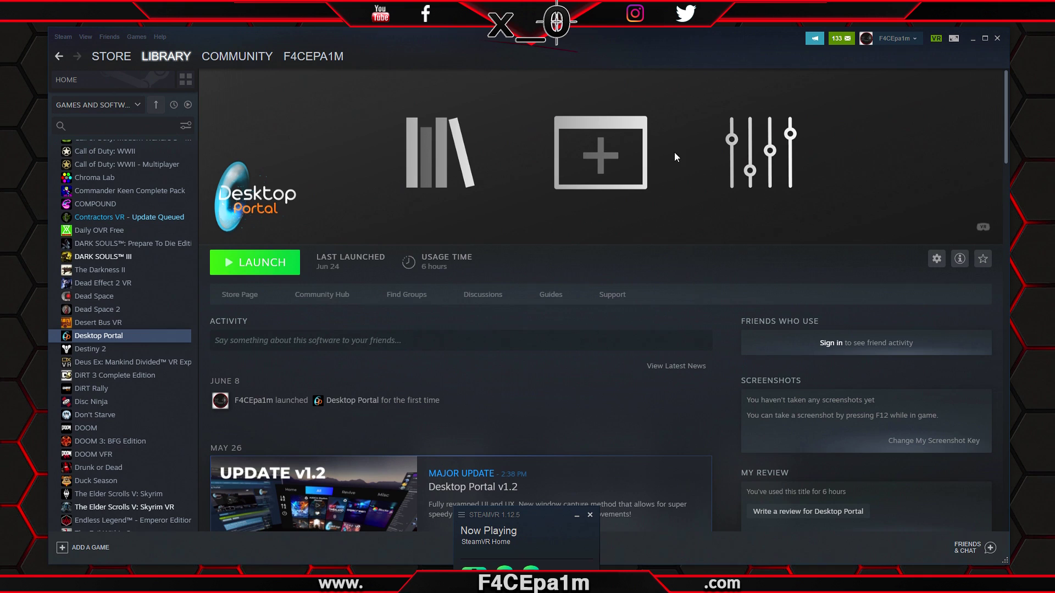
{"action": "left_click", "coordinate": [247, 265]}
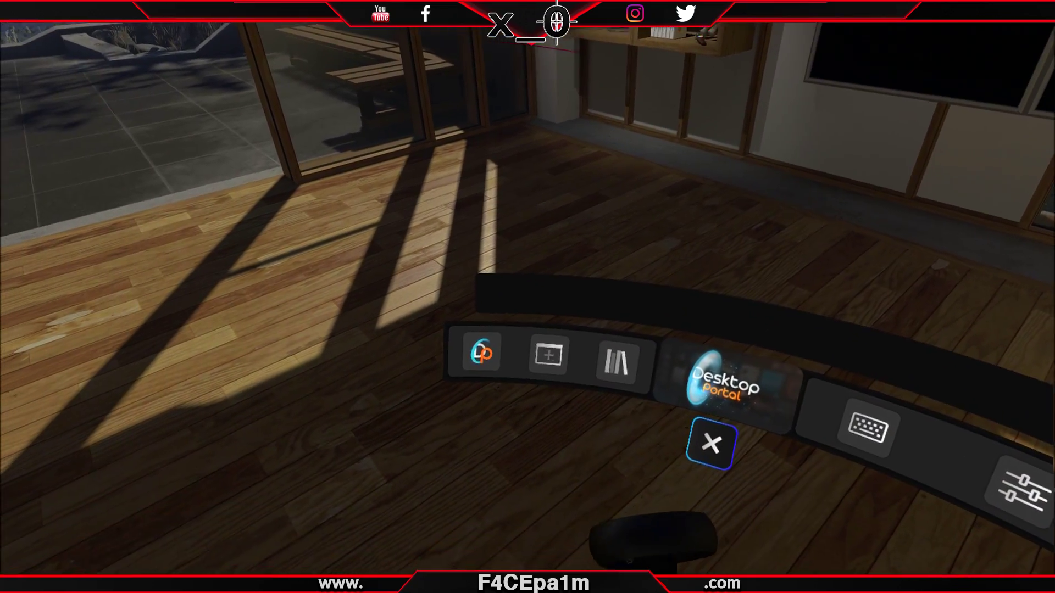
- Add the 'Twitch - Google Chrome' window as a VR overlay and open its window settings
{"action": "left_click", "coordinate": [468, 396]}
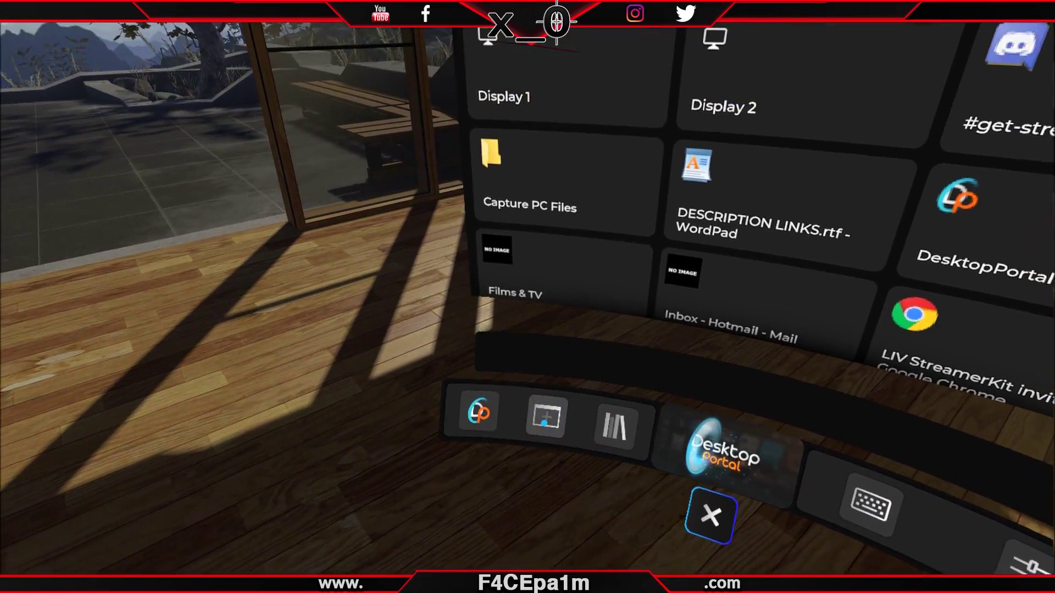
{"action": "scroll", "coordinate": [552, 346], "scroll_direction": "down", "scroll_amount": 3}
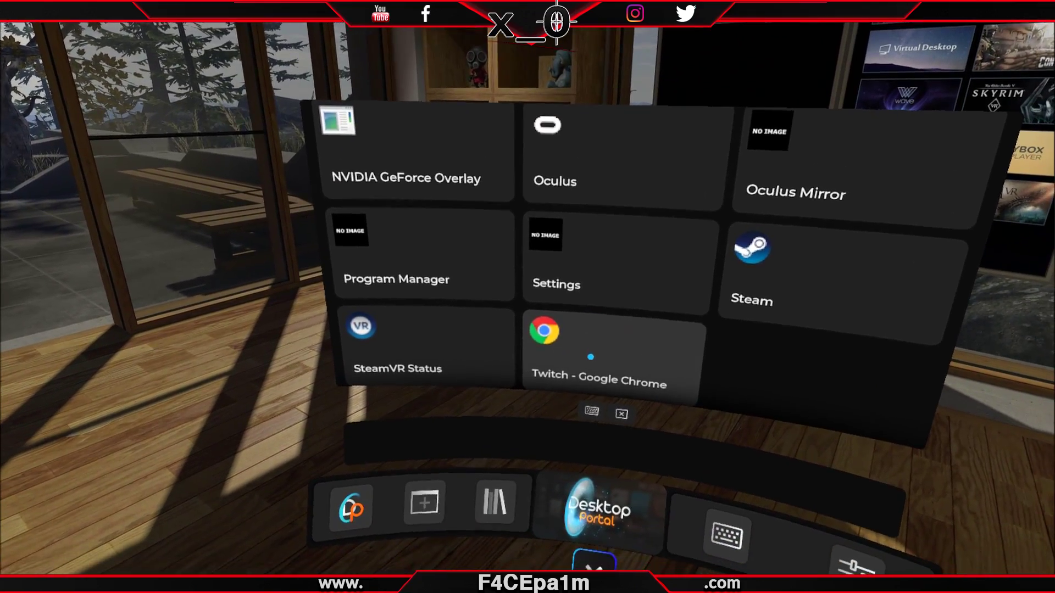
{"action": "left_click", "coordinate": [586, 352]}
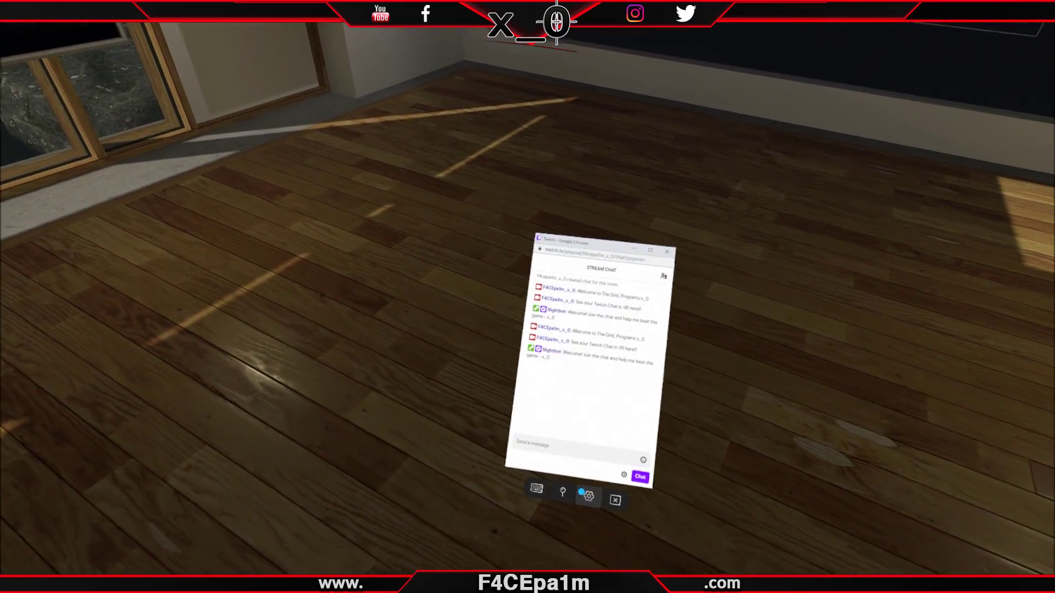
{"action": "left_click", "coordinate": [577, 469]}
{"action": "scroll", "coordinate": [556, 439], "scroll_direction": "down", "scroll_amount": 3}
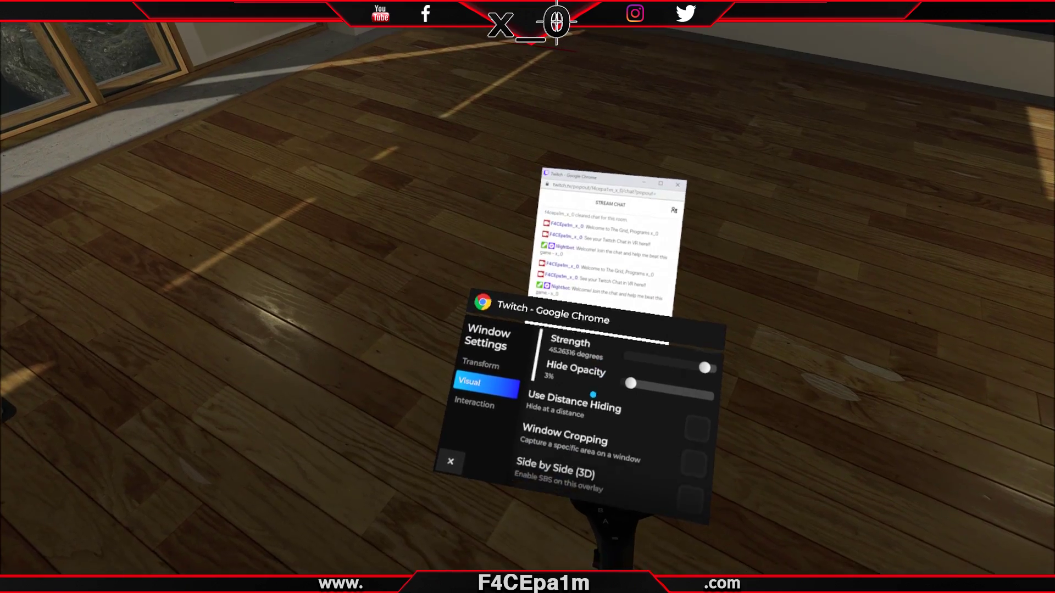